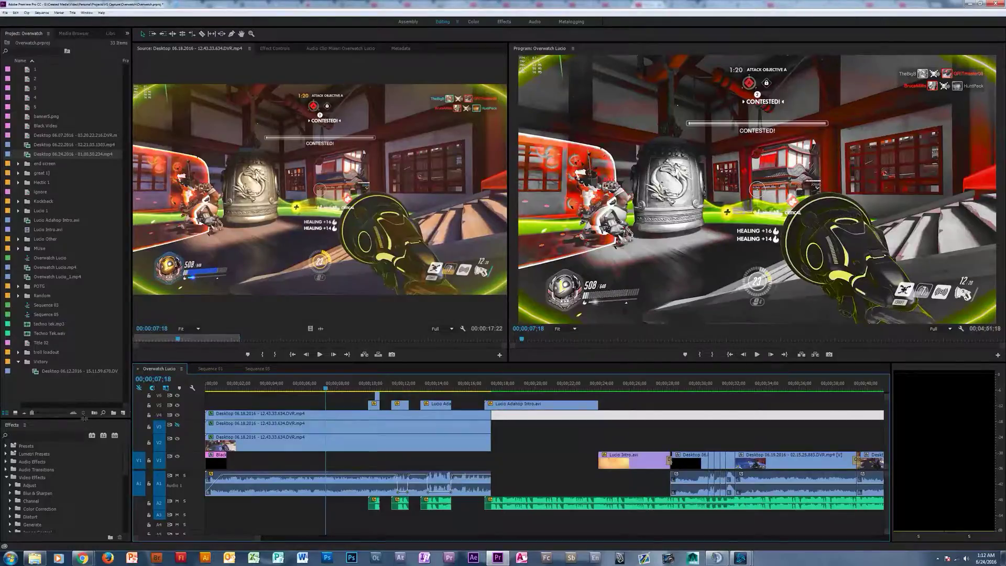
Step: Enlarge the Effects panel, select the middle gameplay clip on V3, and hide track V4
drag(85, 421, 82, 249)
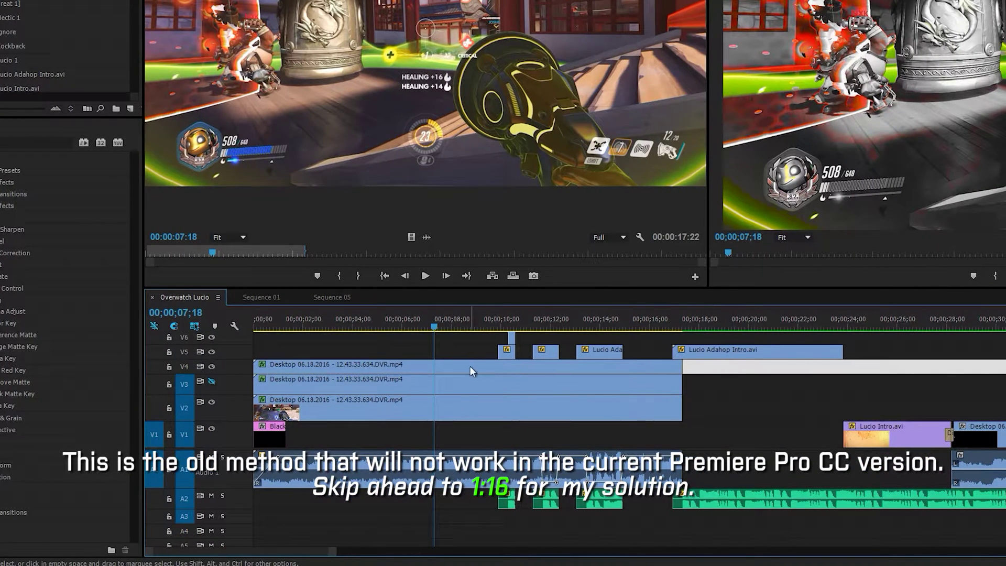
click(322, 377)
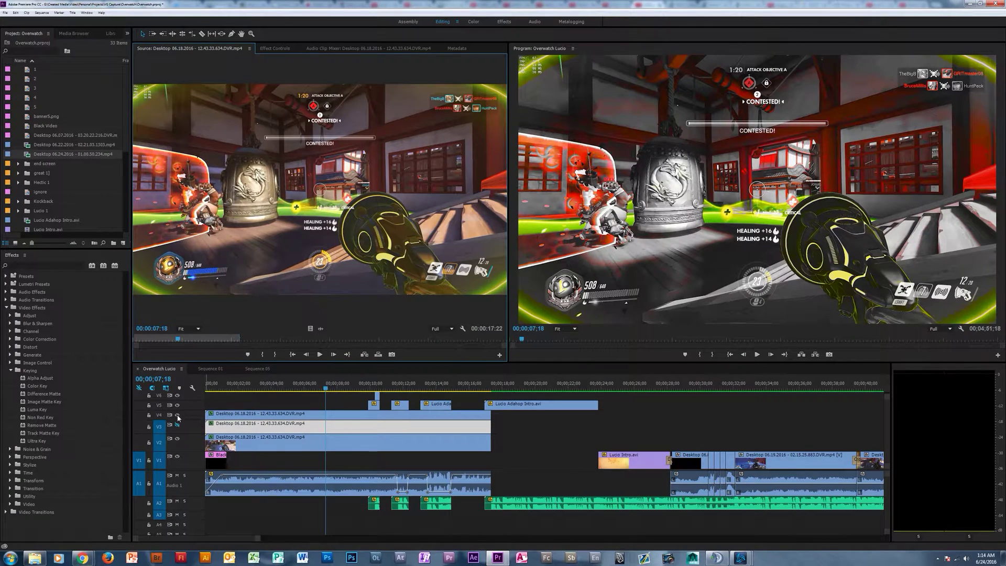
click(178, 415)
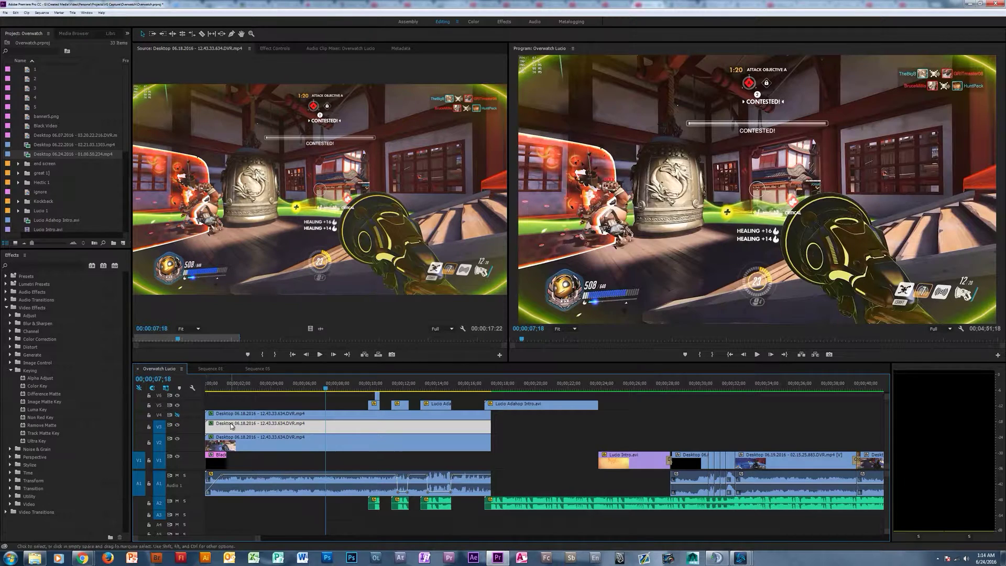
Step: Show the V3 clip's Leave Color settings and try a lower Tolerance
click(275, 48)
click(146, 130)
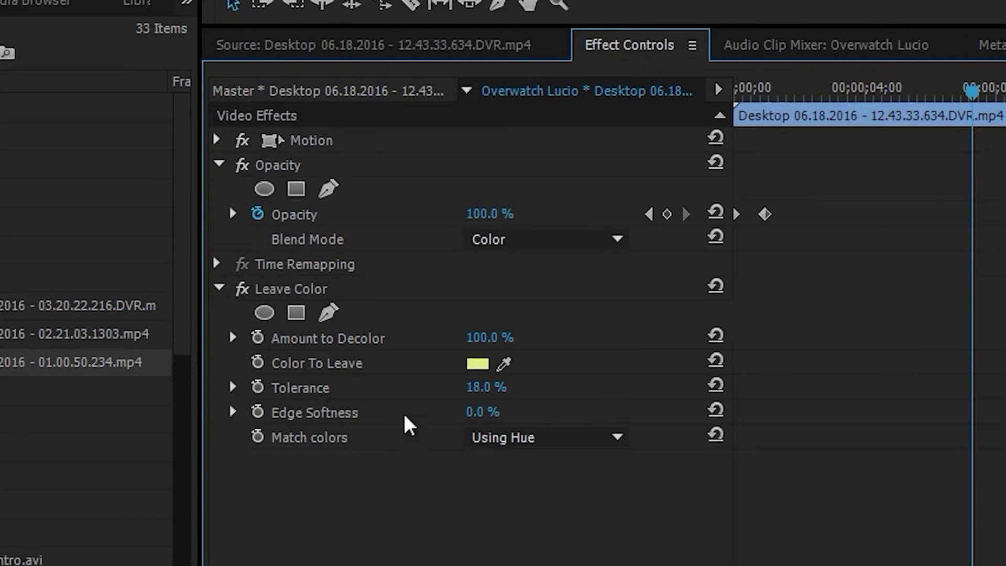
drag(474, 387, 429, 388)
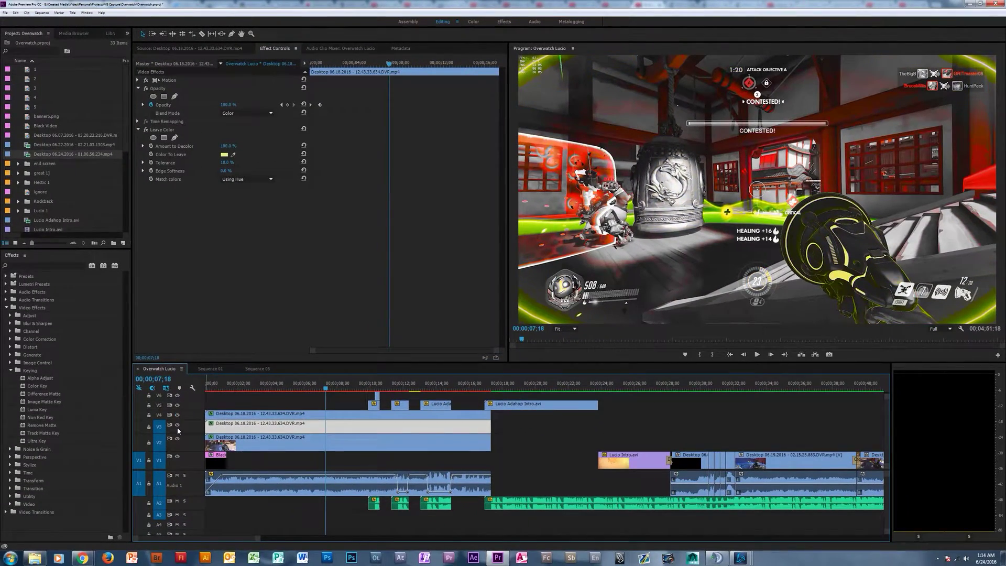
Step: Hide track V3, select the V2 clip, and compare the picture with track V2 hidden and shown
click(178, 426)
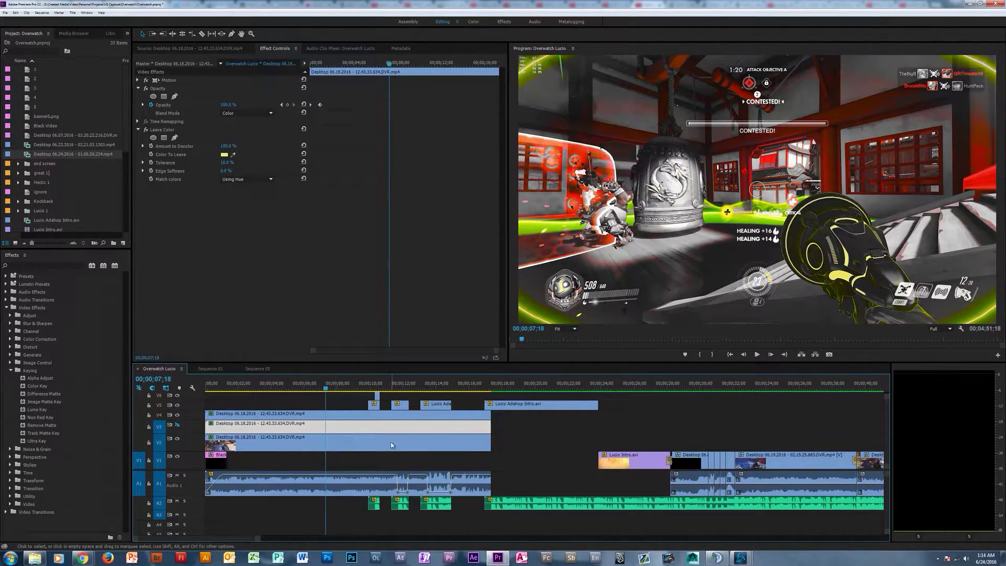
click(309, 414)
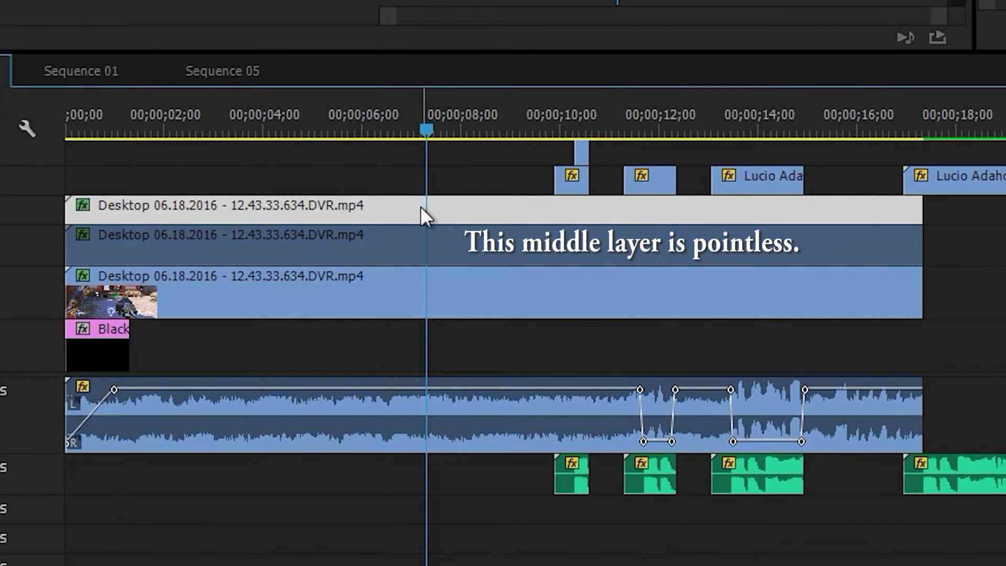
click(427, 309)
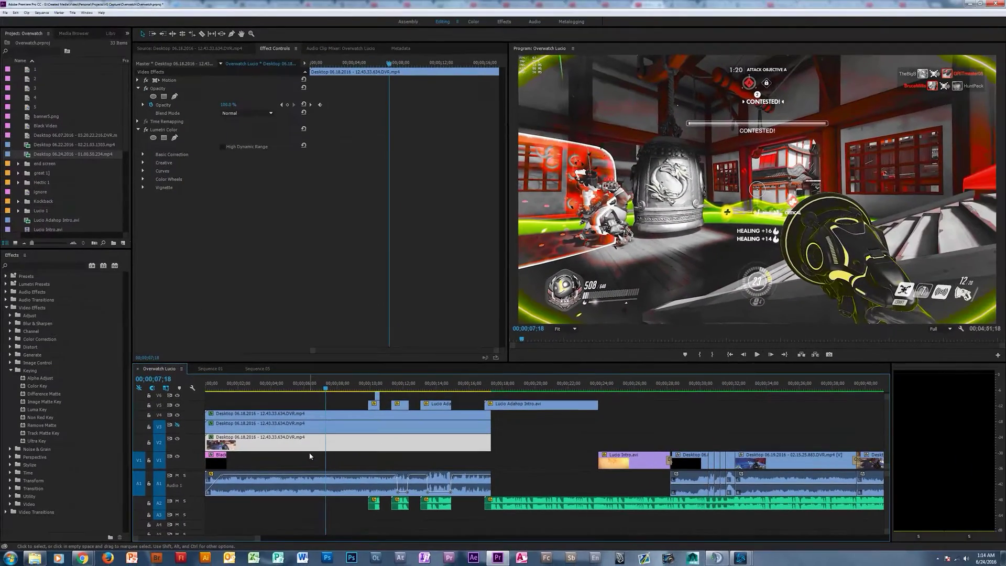
click(177, 438)
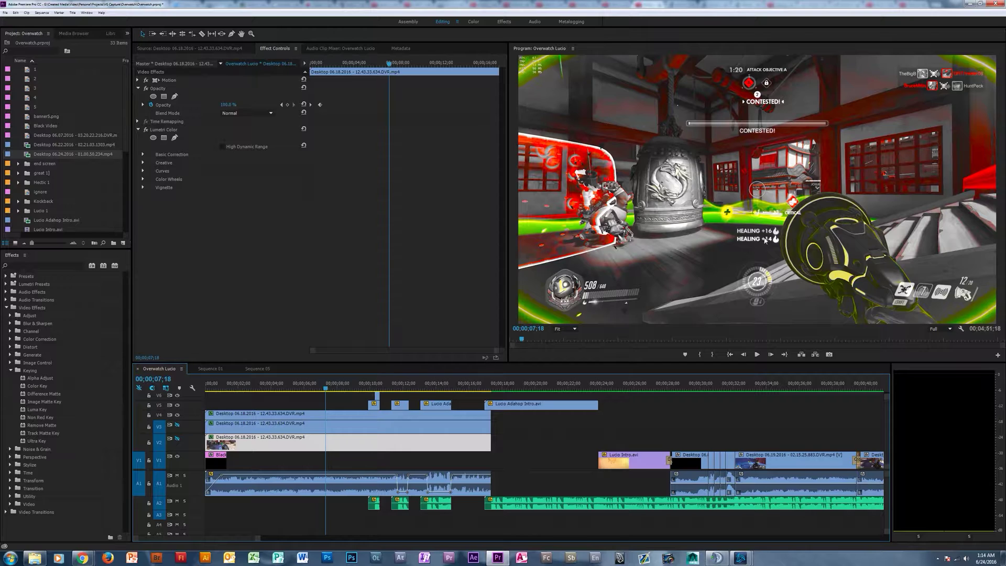
click(177, 438)
Step: Switch to the Color workspace for the V4 clip and expand Curves in place of the Creative section in Lumetri Color
double_click(286, 416)
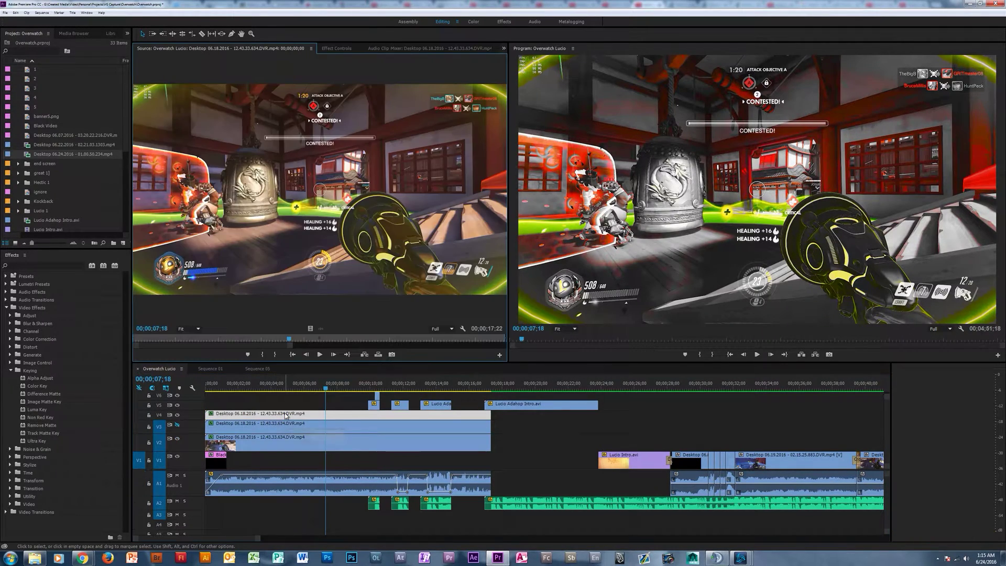
click(479, 21)
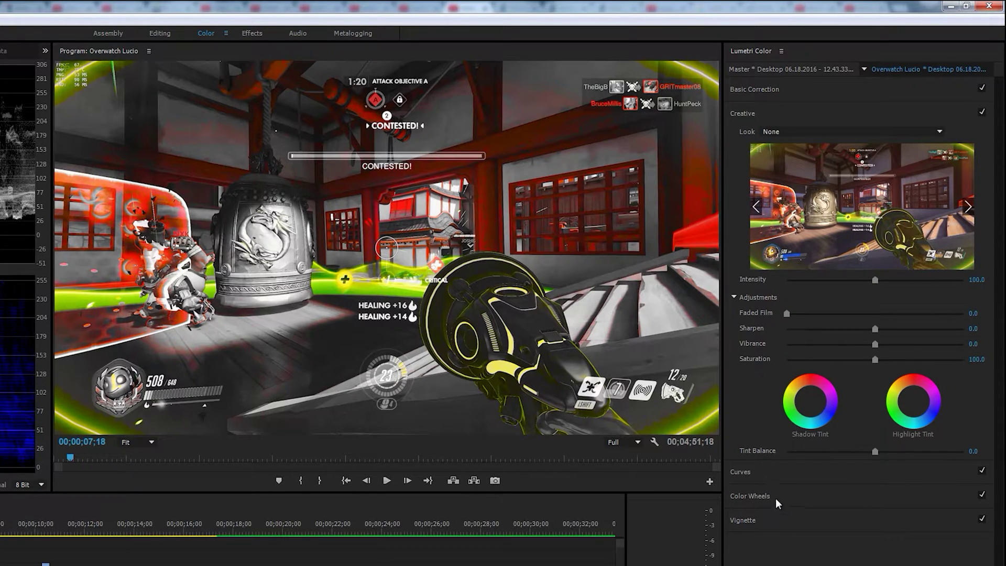
click(766, 108)
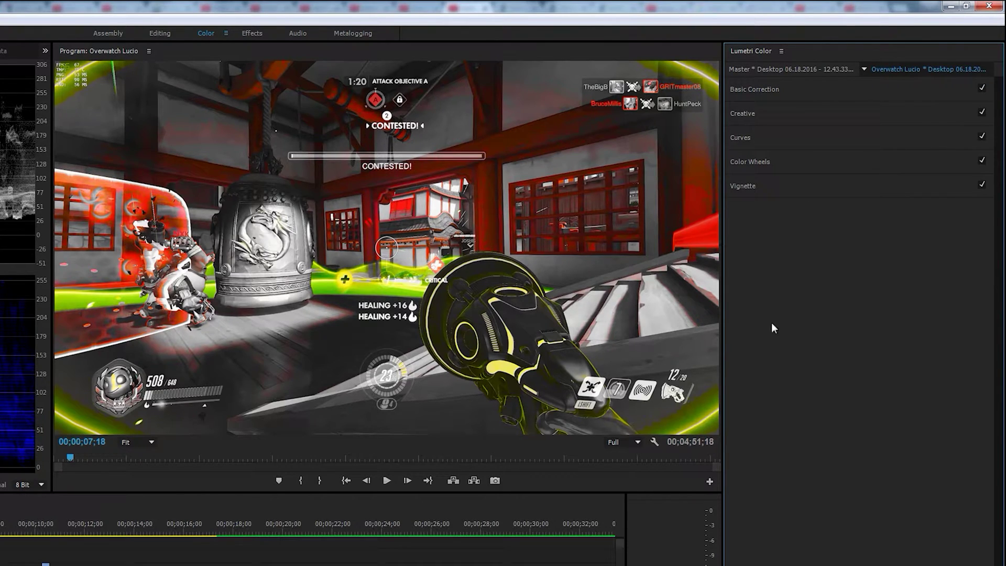
click(762, 135)
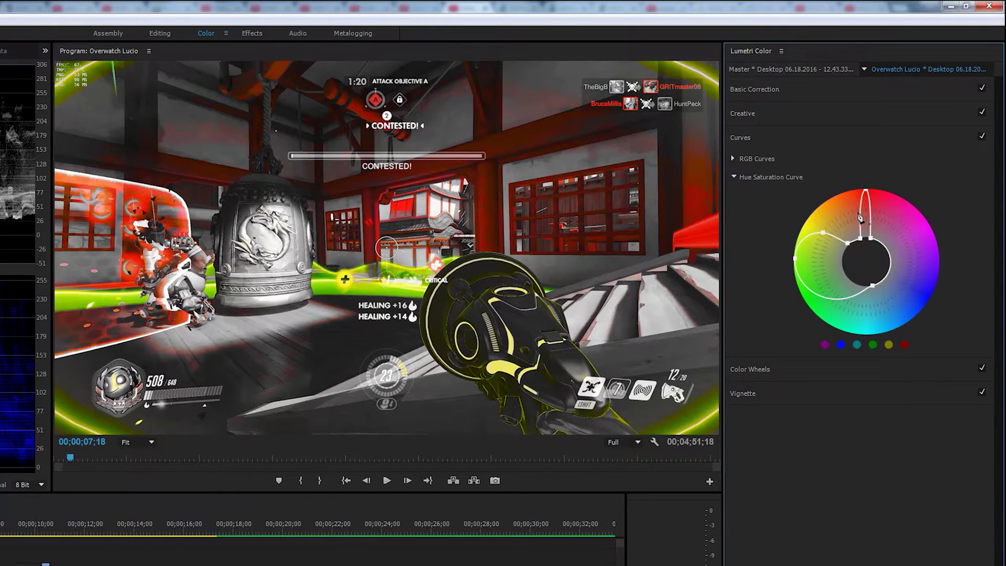
Step: Try raising the cyan-blue and orange hues on the V4 clip's Hue Saturation Curve
mouse_move(792, 265)
mouse_down()
mouse_move(807, 326)
mouse_move(855, 310)
mouse_move(797, 257)
mouse_move(807, 307)
mouse_move(789, 246)
mouse_move(790, 277)
mouse_up()
drag(884, 285, 873, 347)
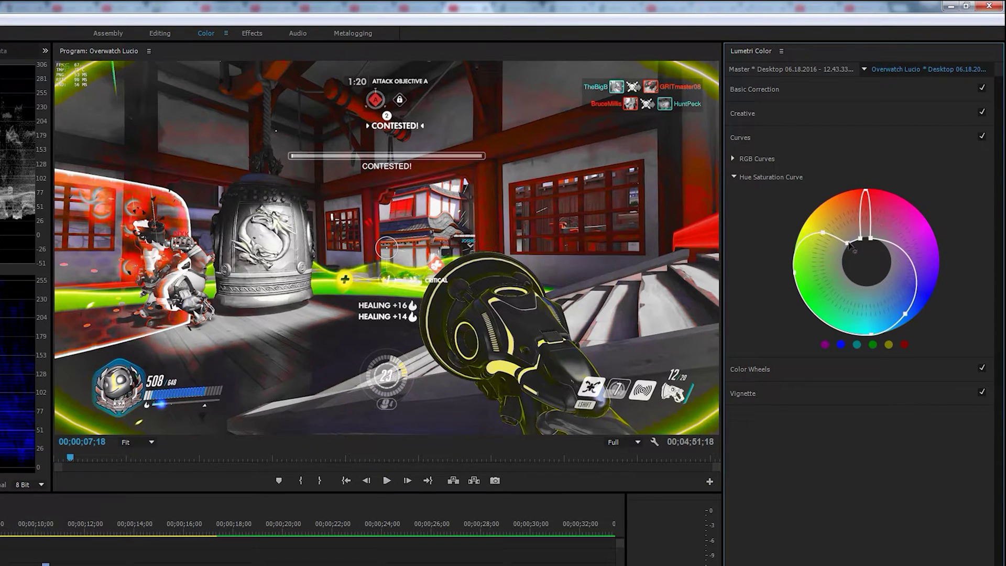
drag(848, 242, 835, 183)
drag(860, 239, 853, 179)
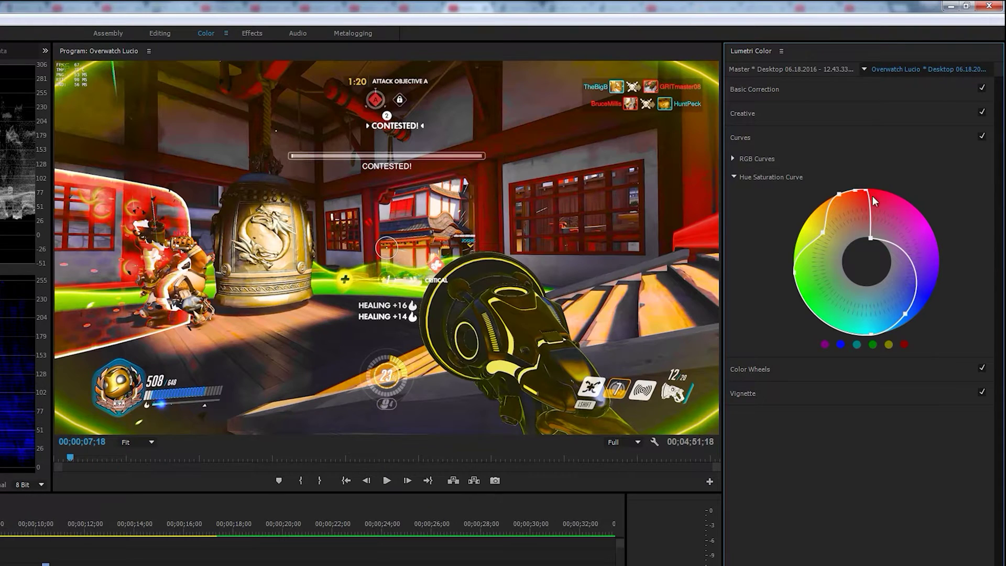
Step: Undo the trial changes to the V4 clip's Hue Saturation Curve
key(ctrl+z)
key(ctrl+z)
key(ctrl+z)
key(ctrl+z)
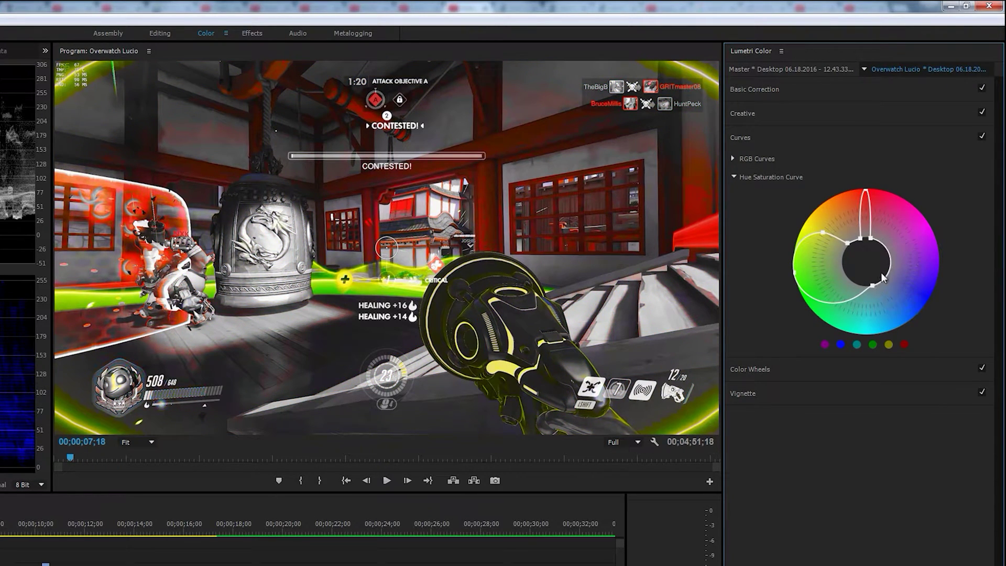
key(ctrl+z)
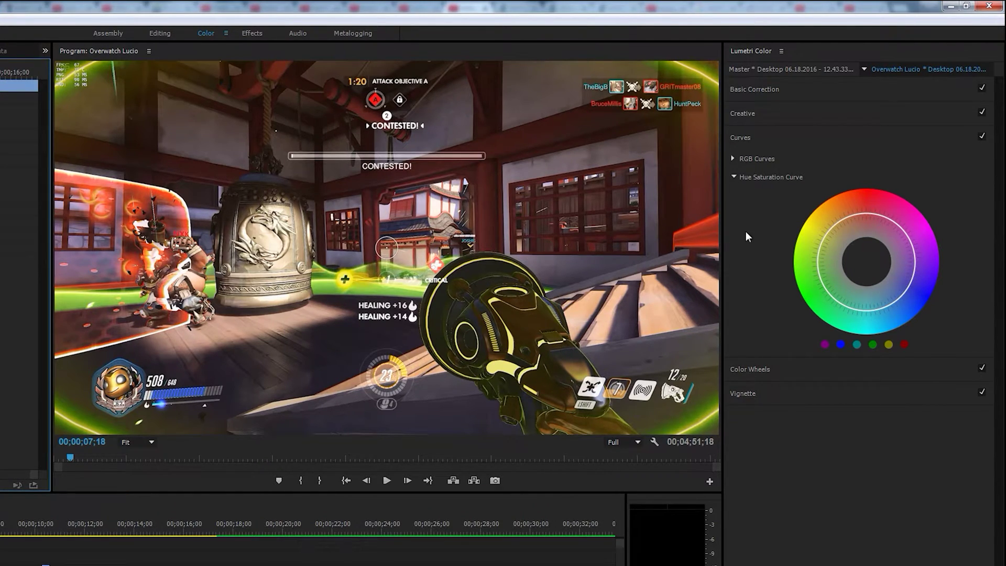
Step: Shape the V3 clip's Hue Saturation Curve to keep only yellow and green saturated, then hide track V3
drag(861, 216, 815, 245)
drag(828, 290, 848, 262)
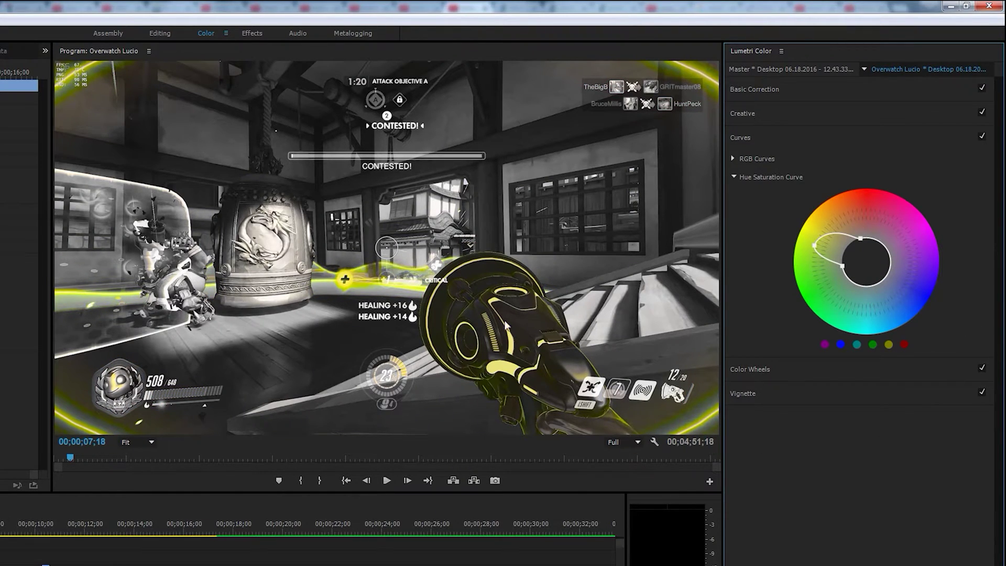
drag(814, 247, 795, 247)
drag(819, 264, 809, 304)
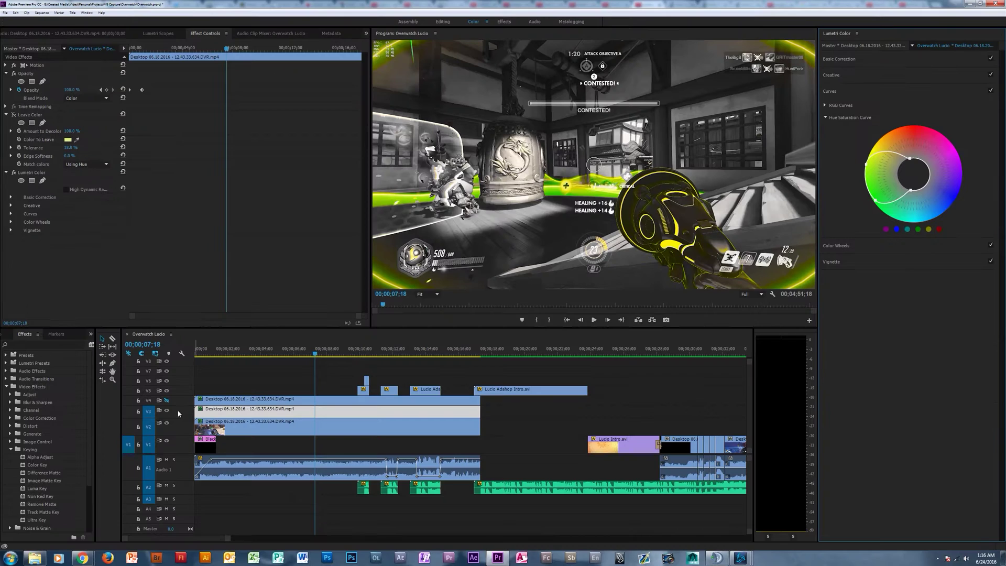
click(167, 410)
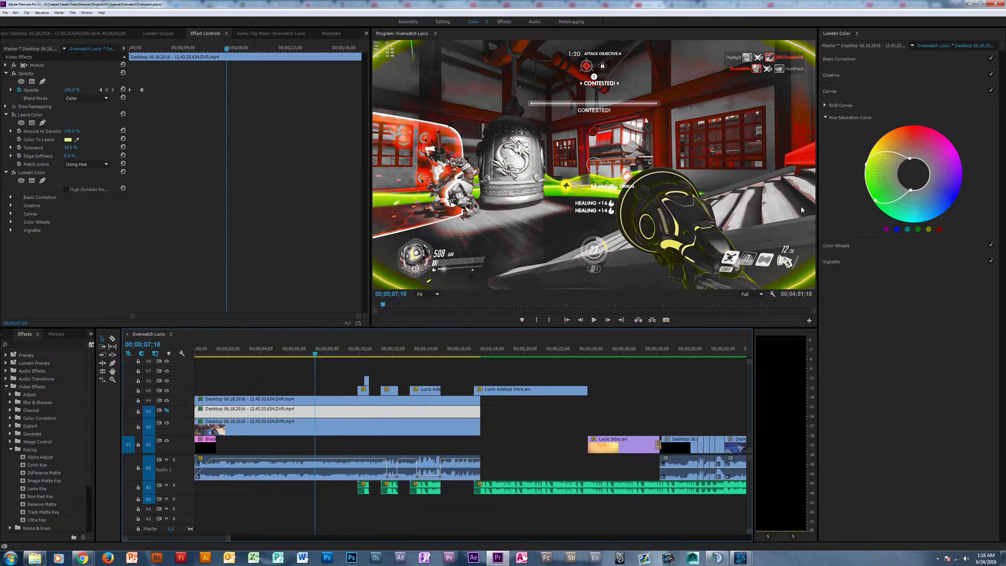
Step: Examine the V4 clip's opacity Blend Mode options in the Editing workspace's effect settings
click(352, 401)
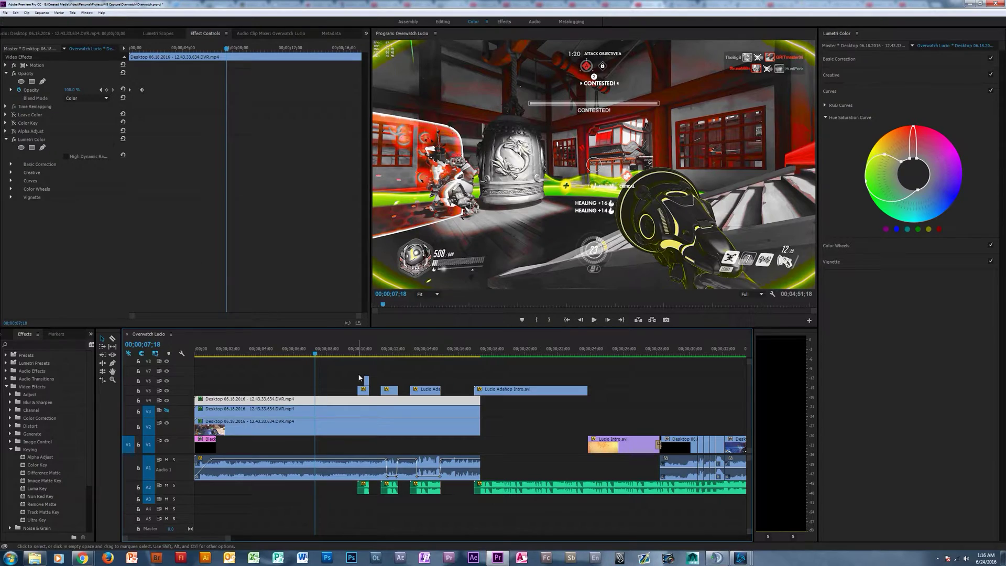
click(443, 22)
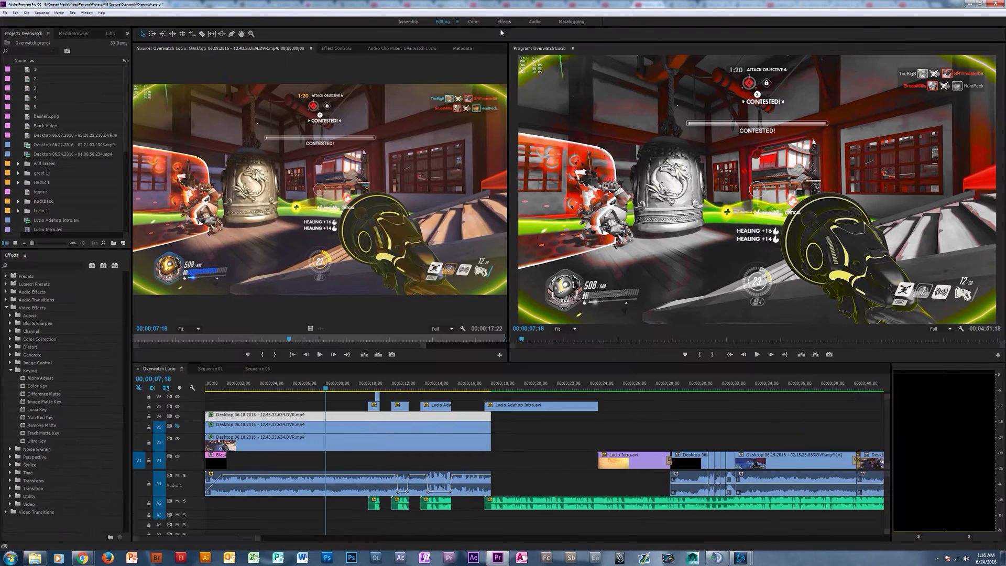
click(336, 48)
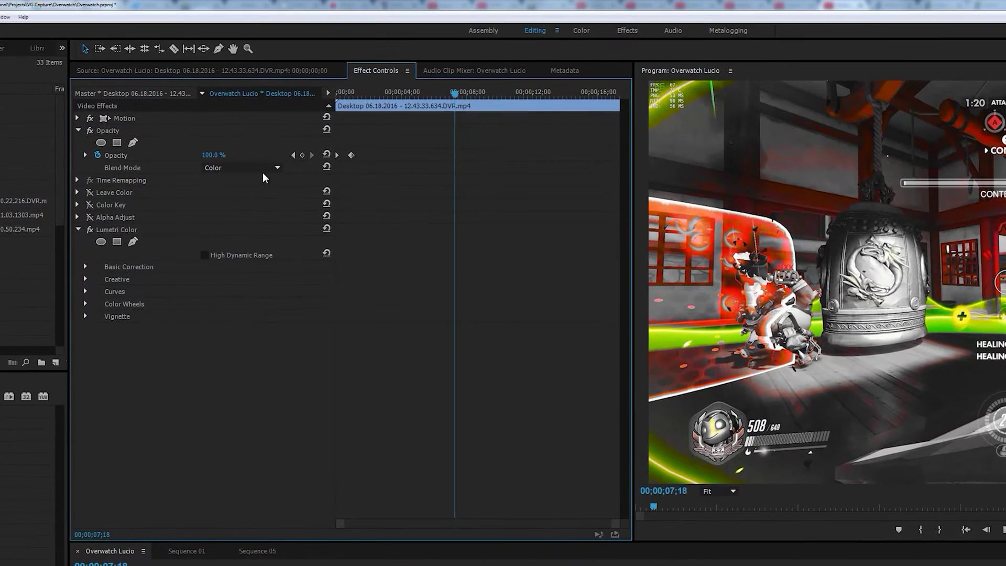
click(262, 144)
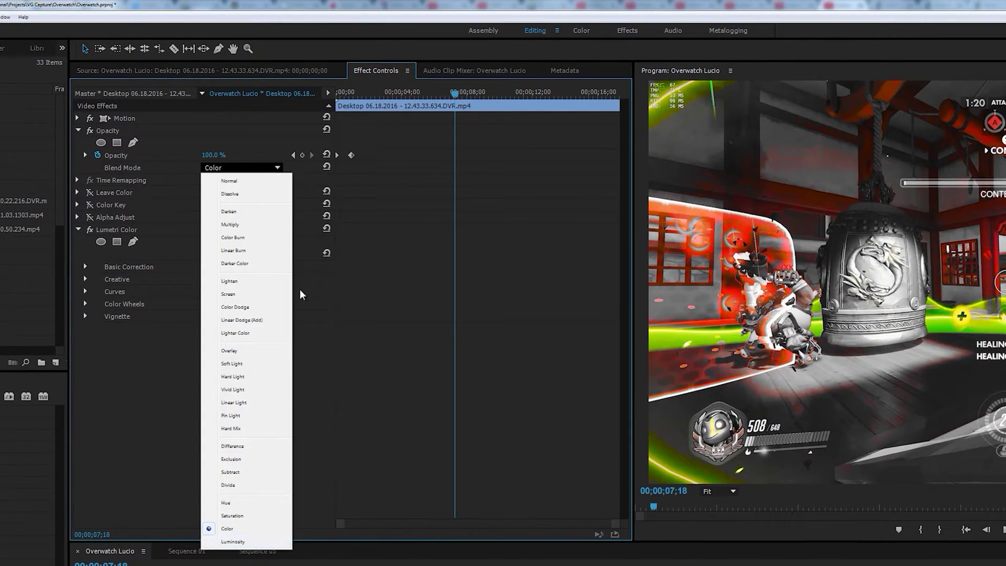
key(Escape)
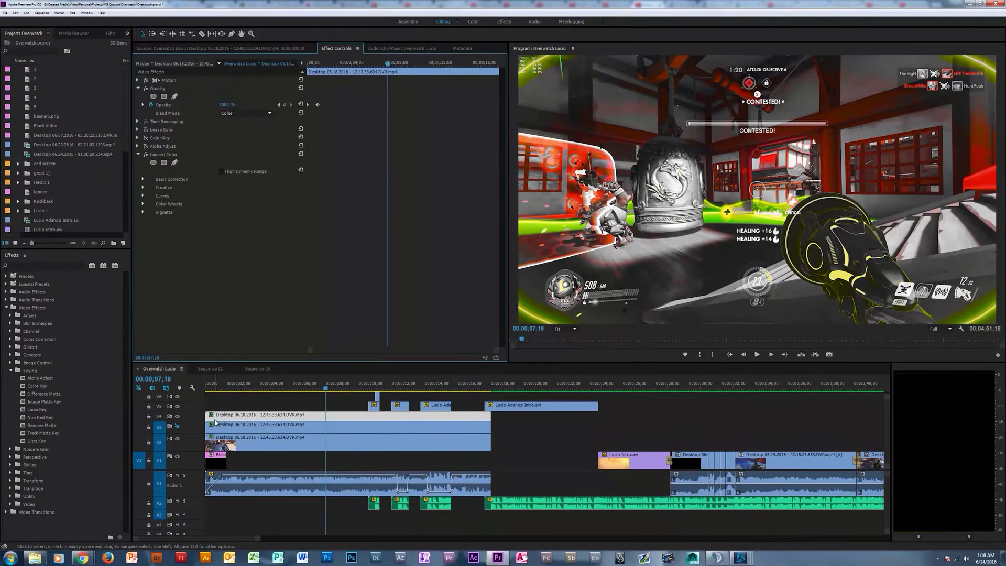
Step: Select the V2 clip and show its Creative section of Lumetri Color in the Color workspace
click(259, 441)
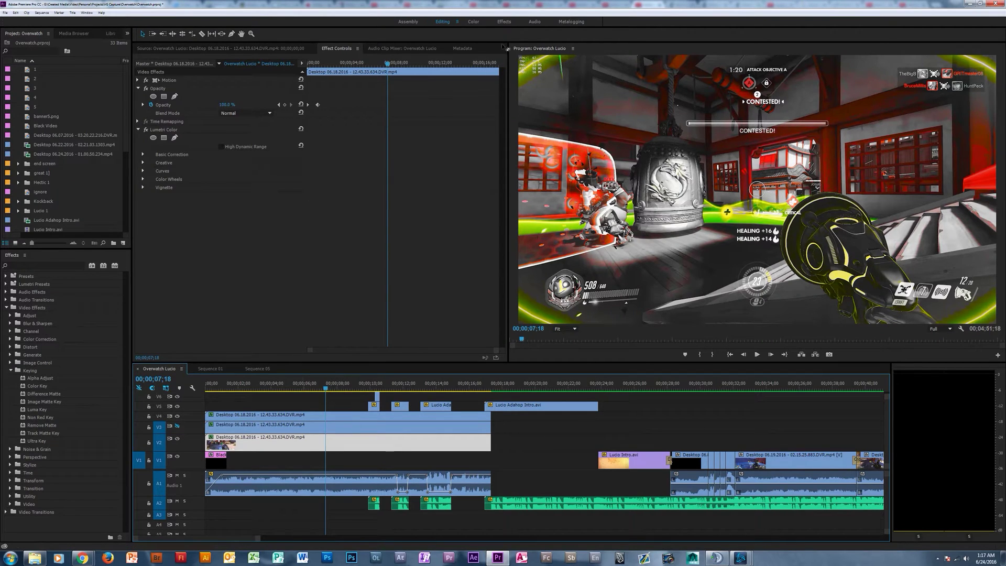
click(473, 22)
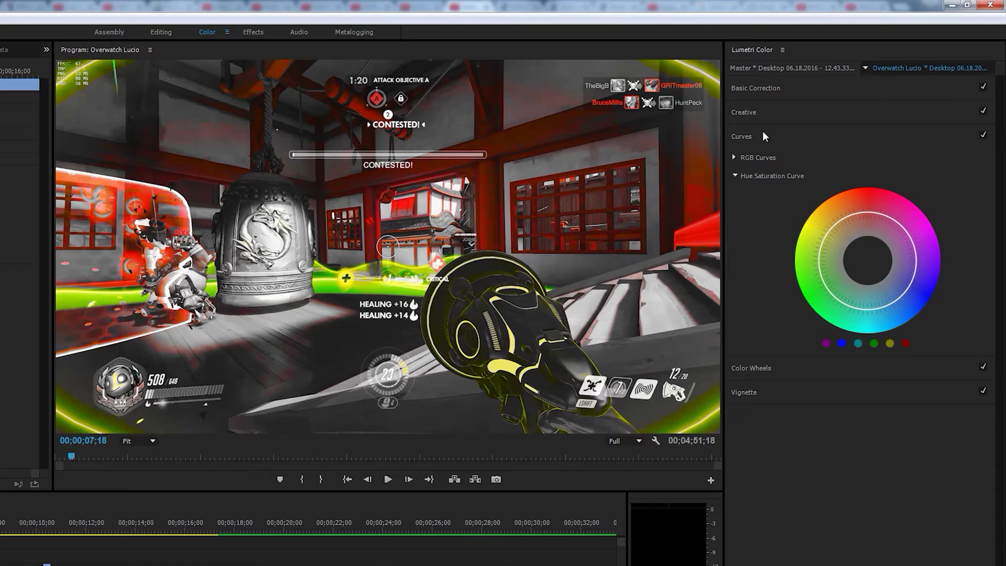
click(854, 89)
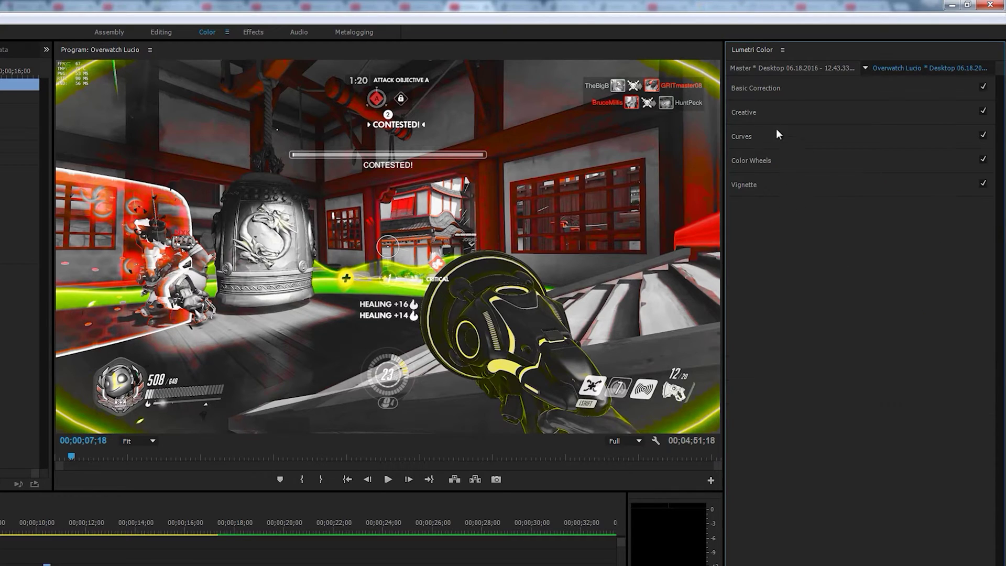
click(768, 113)
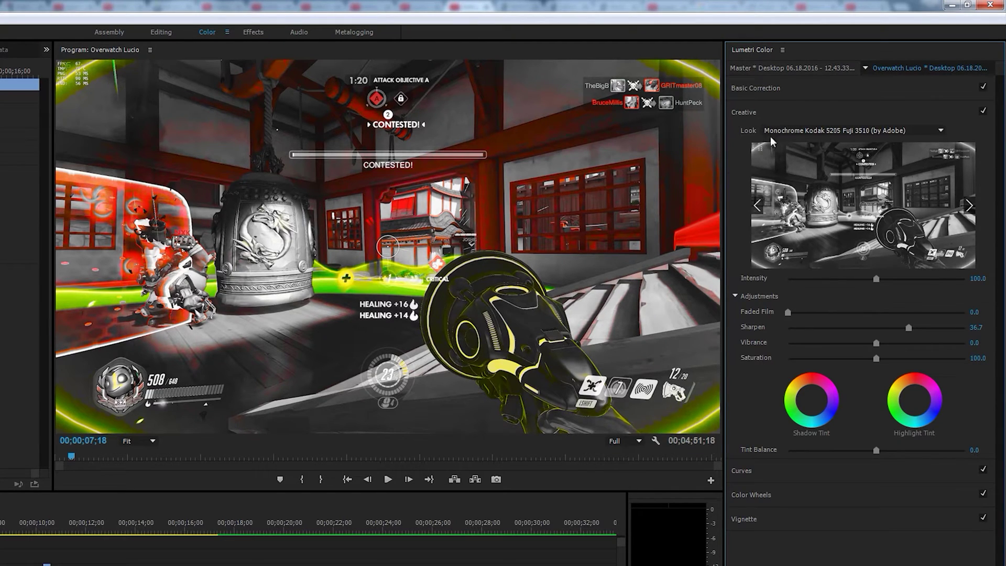
Step: Browse the Creative looks for the V2 clip and apply Gold Heat
click(820, 130)
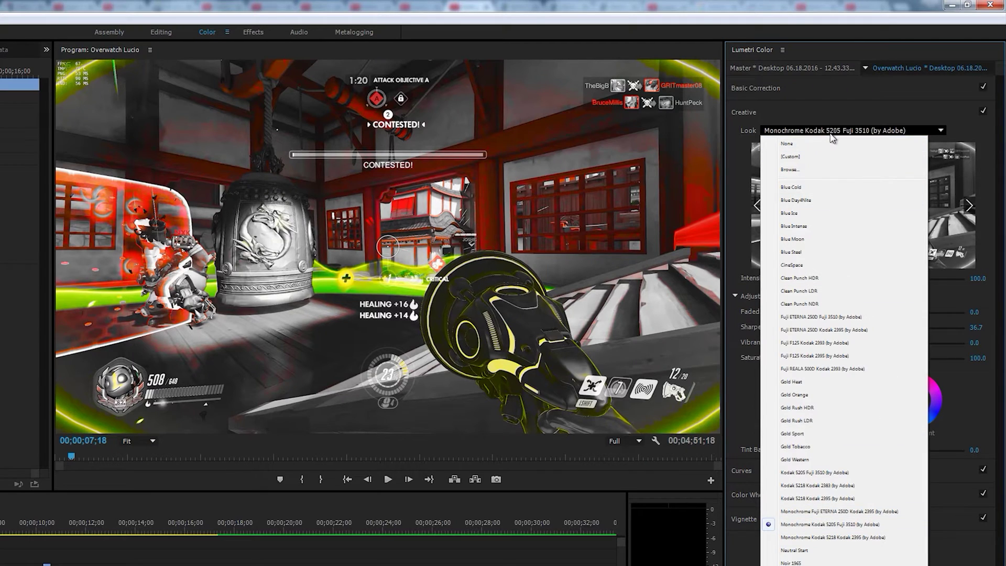
click(859, 111)
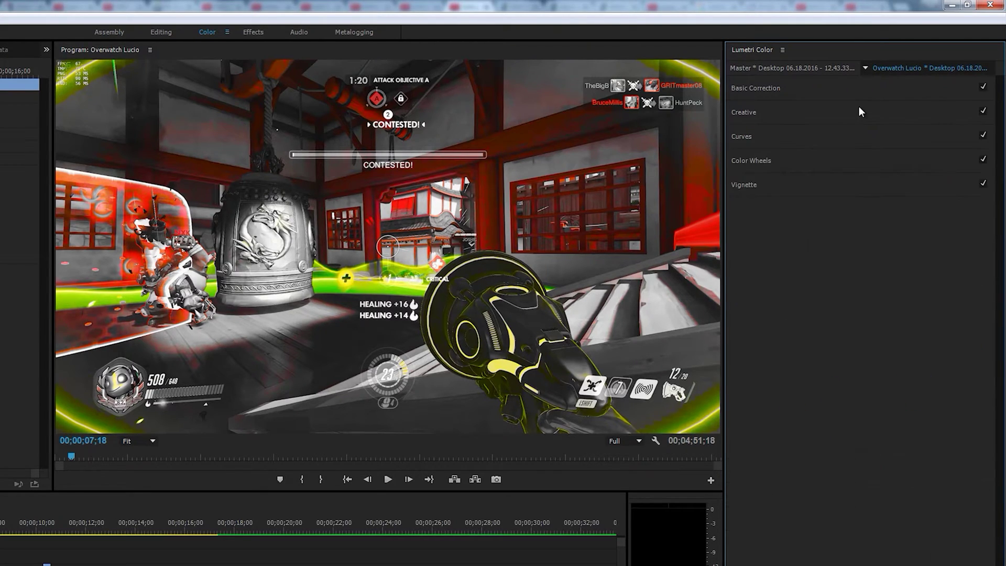
click(854, 111)
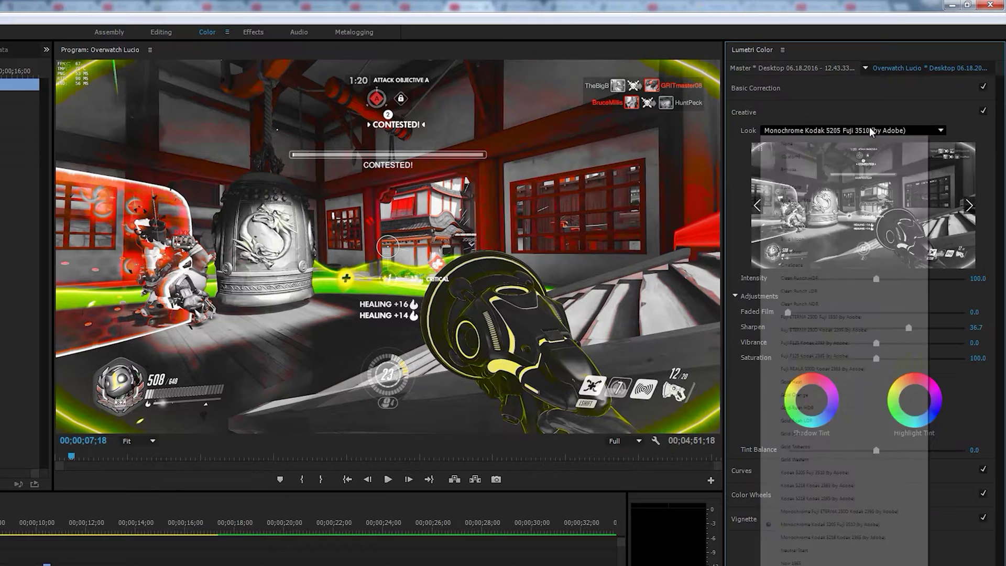
click(916, 87)
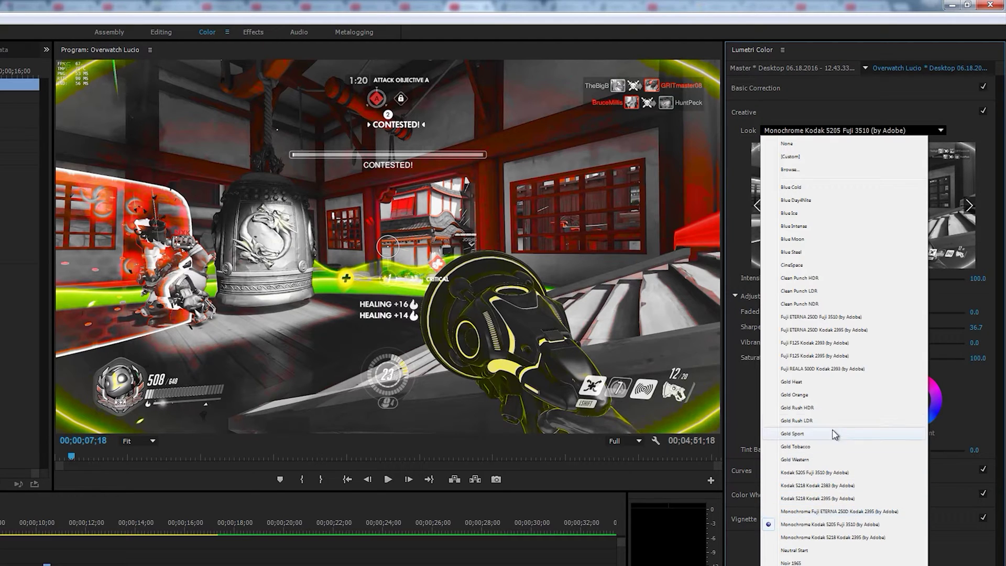
click(813, 388)
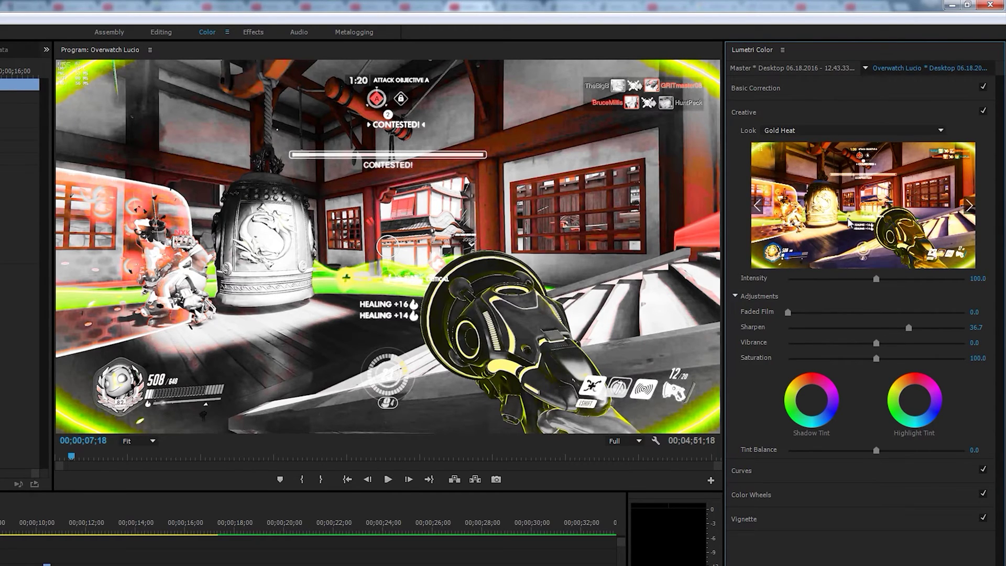
Step: Try the Monochrome Fuji ETERNA 250D Kodak 2395 look on the V2 clip, and replace it with Monochrome Kodak 5205 Fuji 3510
click(805, 131)
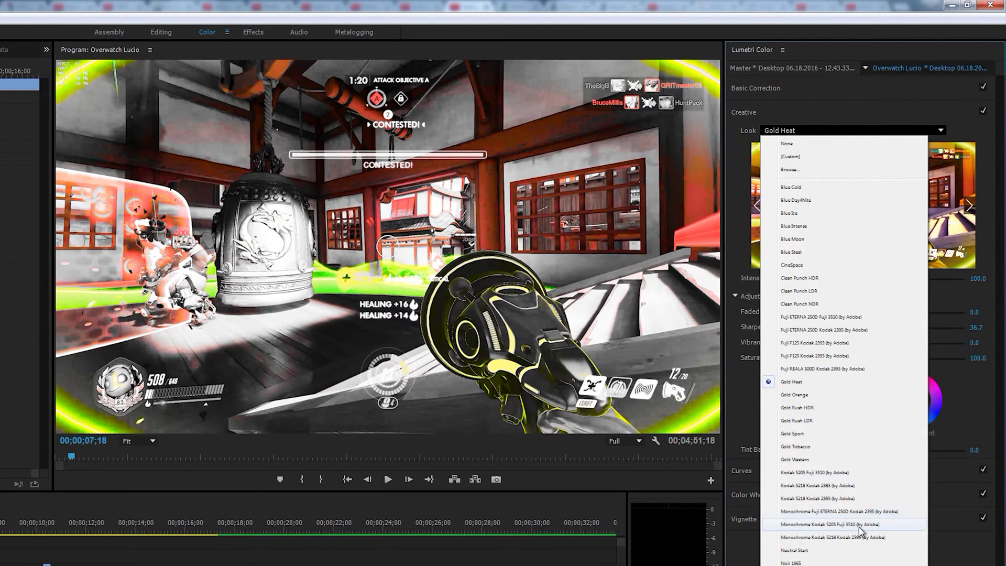
click(852, 512)
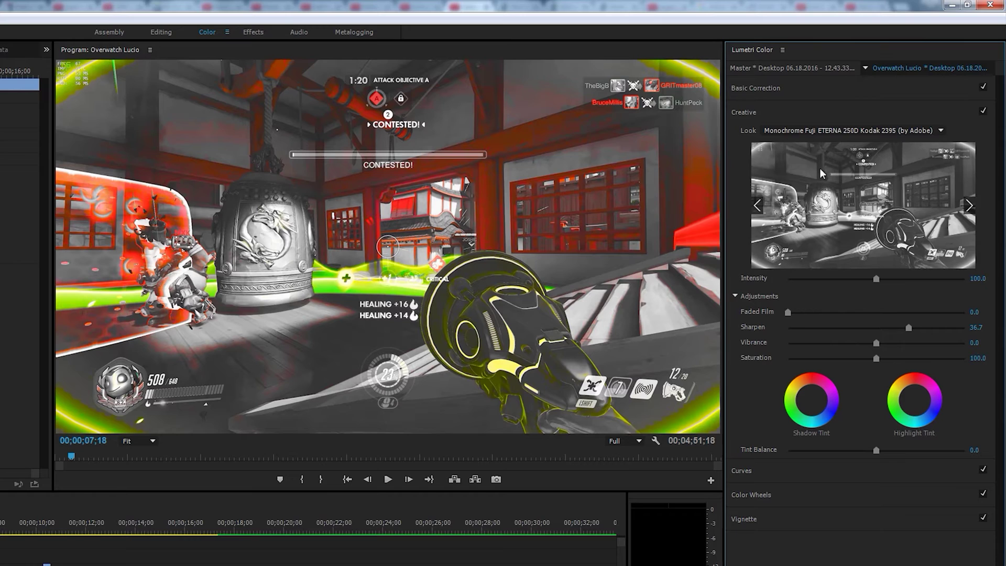
click(817, 132)
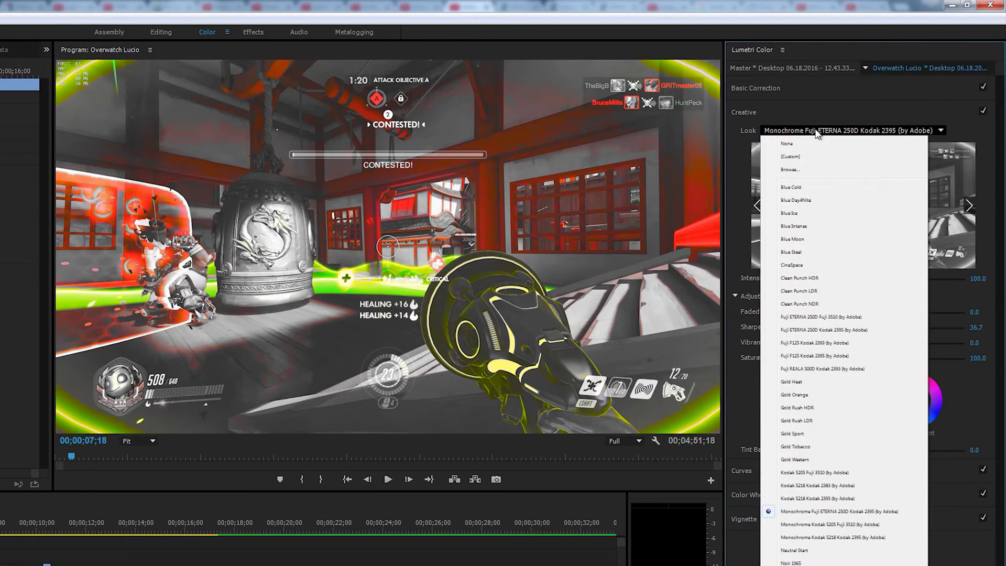
click(833, 525)
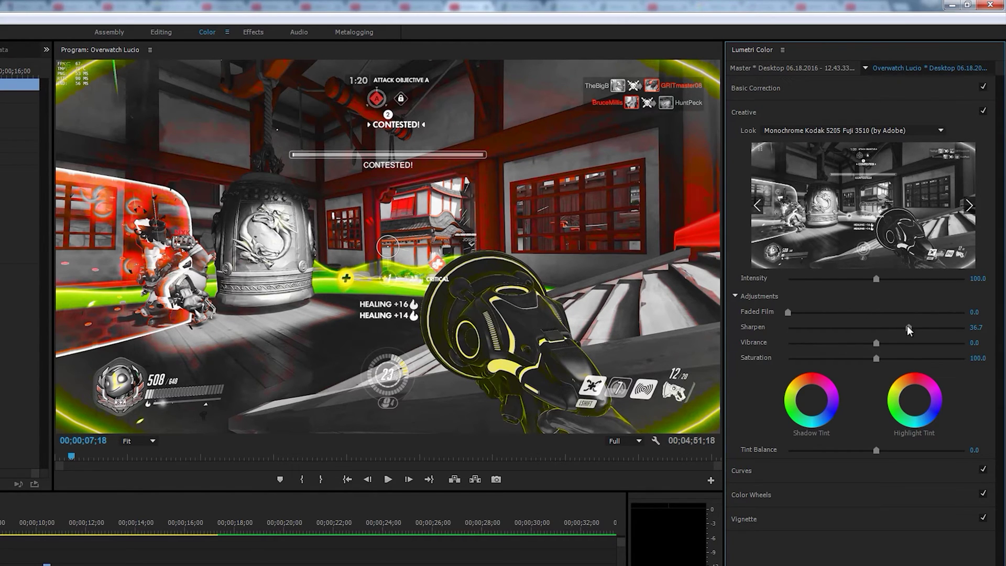
Step: Compare the V2 clip's Creative Sharpen at -100 and set it to 32.7
drag(909, 328, 778, 330)
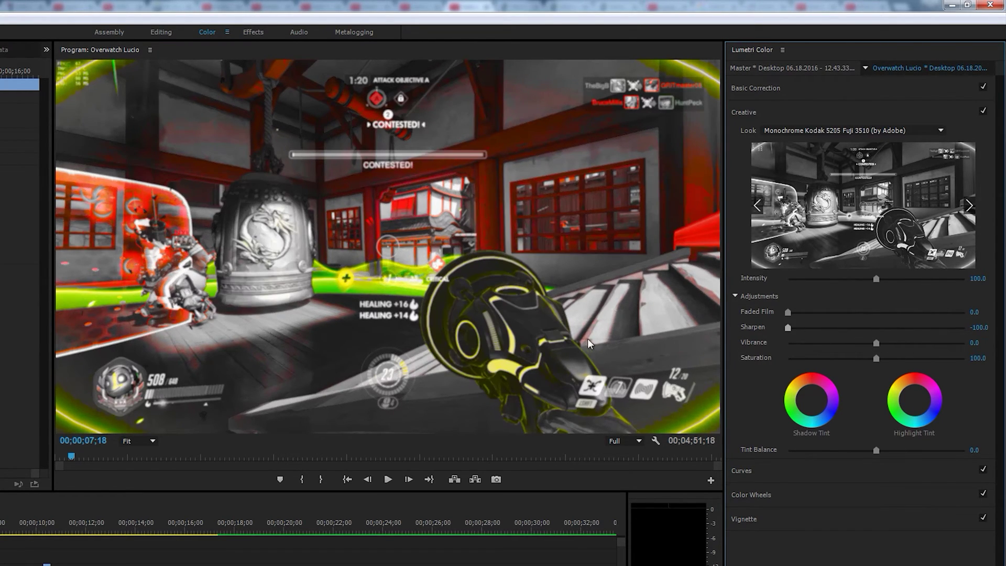
drag(788, 327, 905, 328)
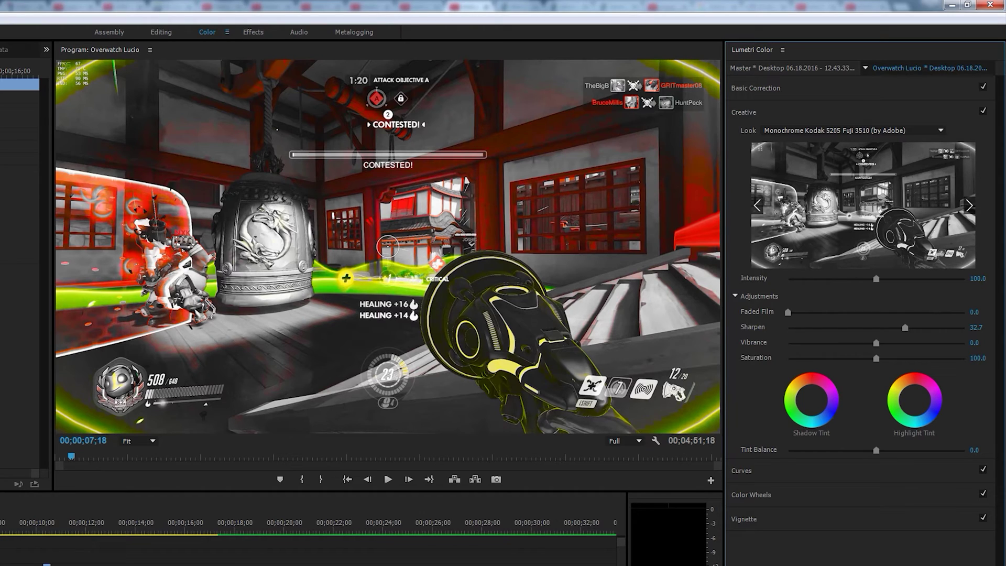
Step: Play back the sequence from about 00;00;04;43 to review the selective-color effect, and stop at about 00;00;07;51
click(58, 521)
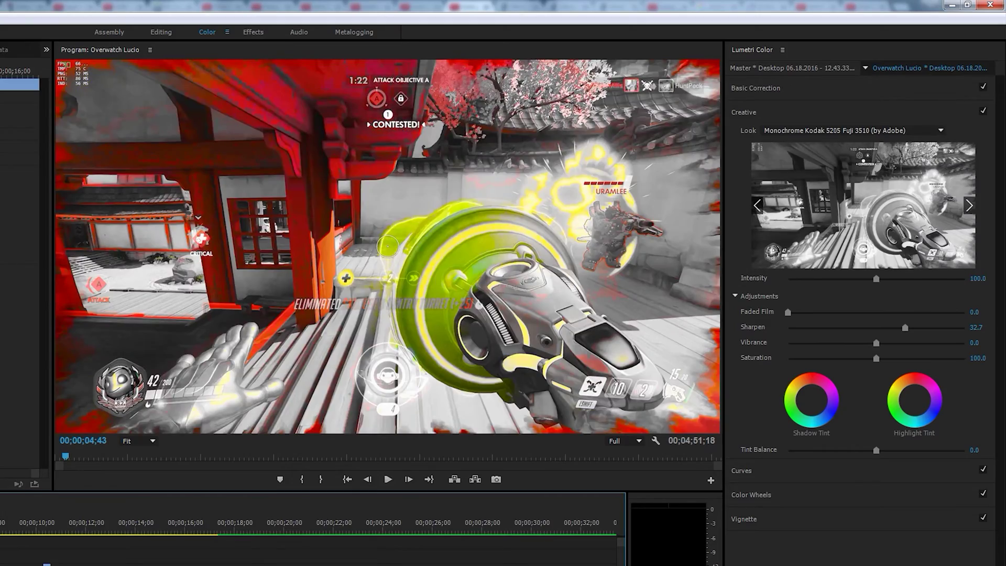
click(388, 479)
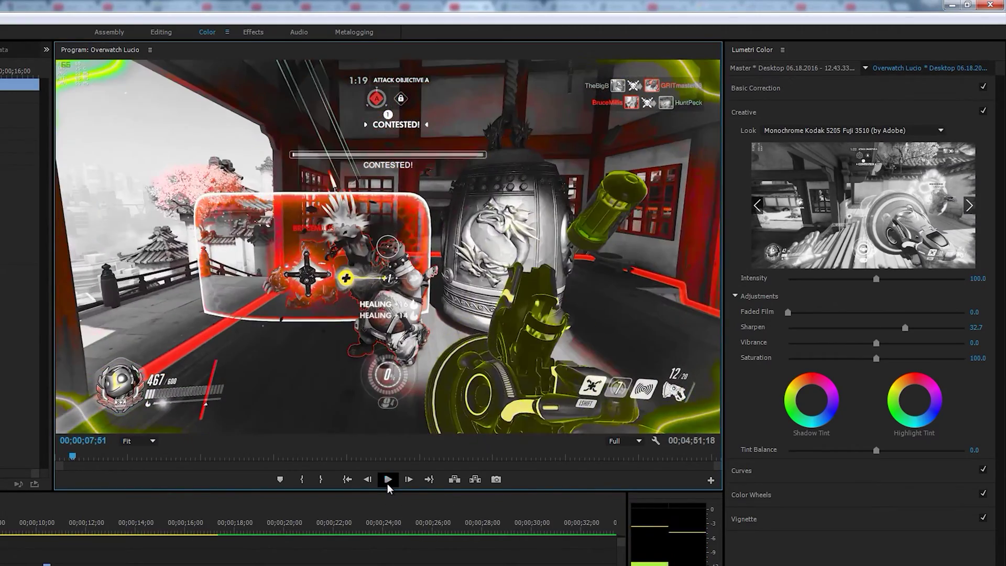
click(388, 483)
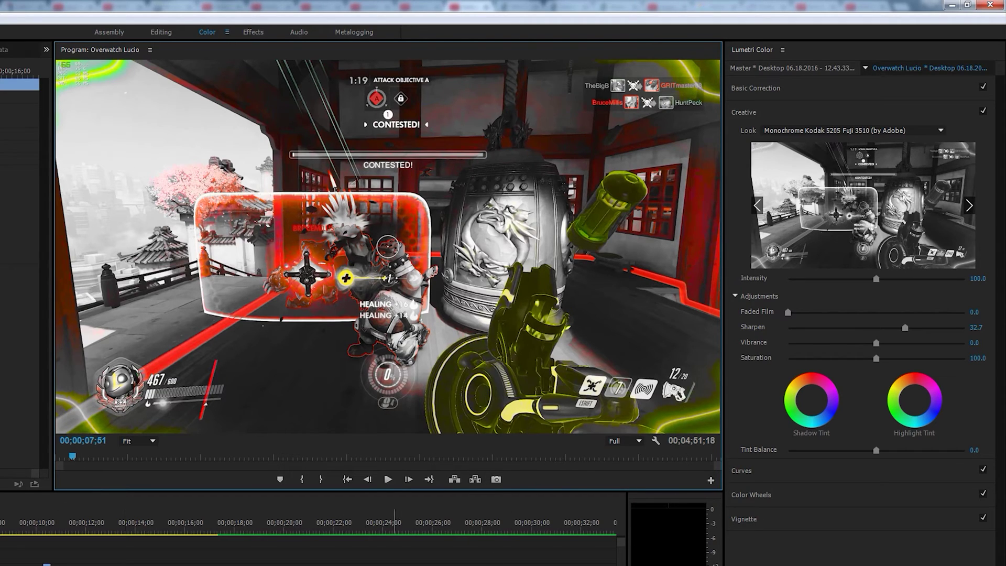